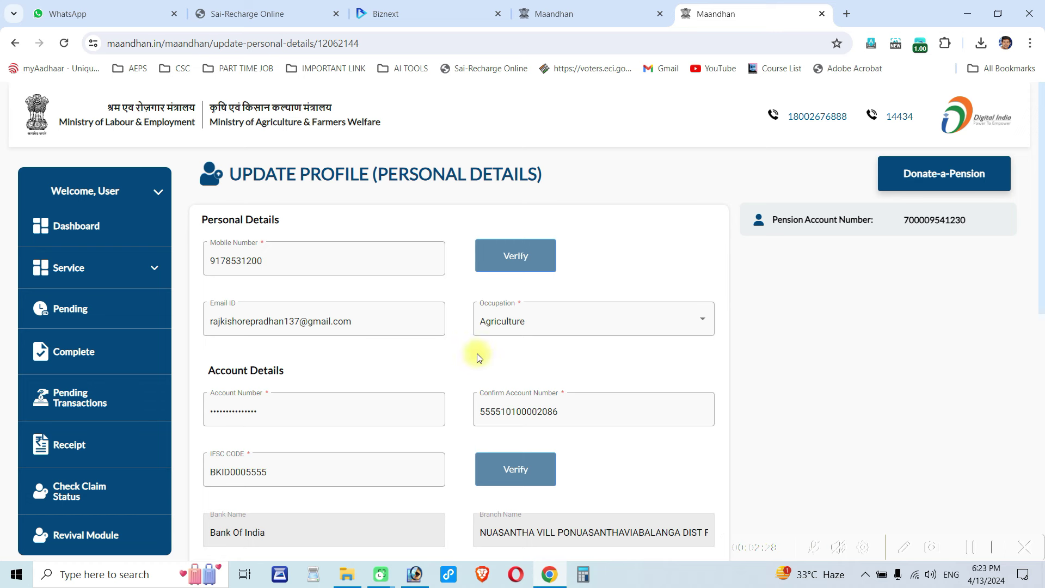
- Replace the bank account number in both the Account Number and Confirm Account Number fields
left_click(338, 407)
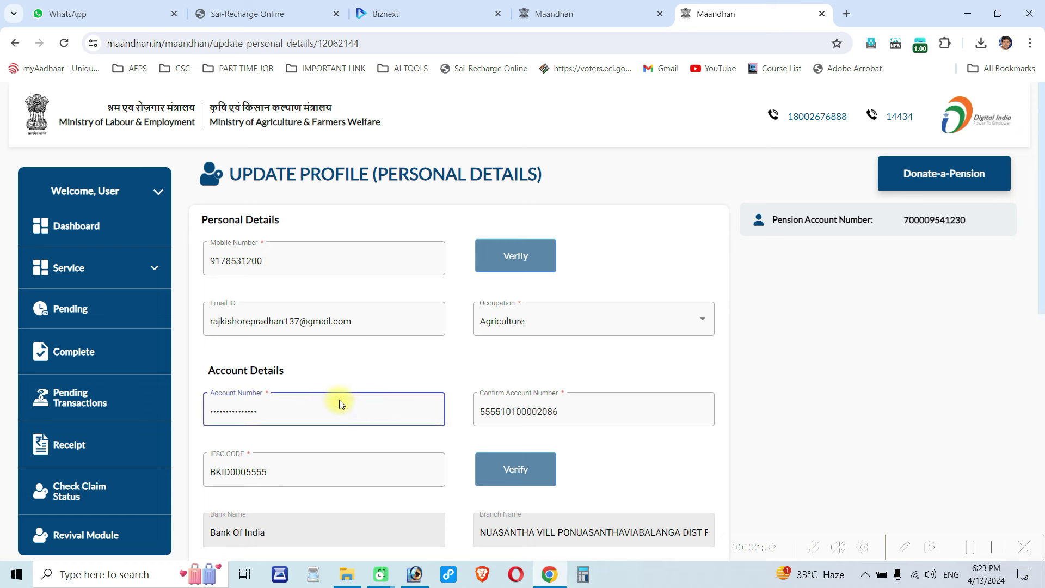
key("BackSpace")
key("BackSpace")
key("BackSpace")
key("BackSpace")
key("BackSpace")
key("BackSpace")
key("BackSpace")
key("BackSpace")
key("BackSpace")
key("BackSpace")
key("BackSpace")
key("BackSpace")
key("BackSpace")
key("BackSpace")
key("BackSpace")
triple_click(456, 416)
left_click(567, 407)
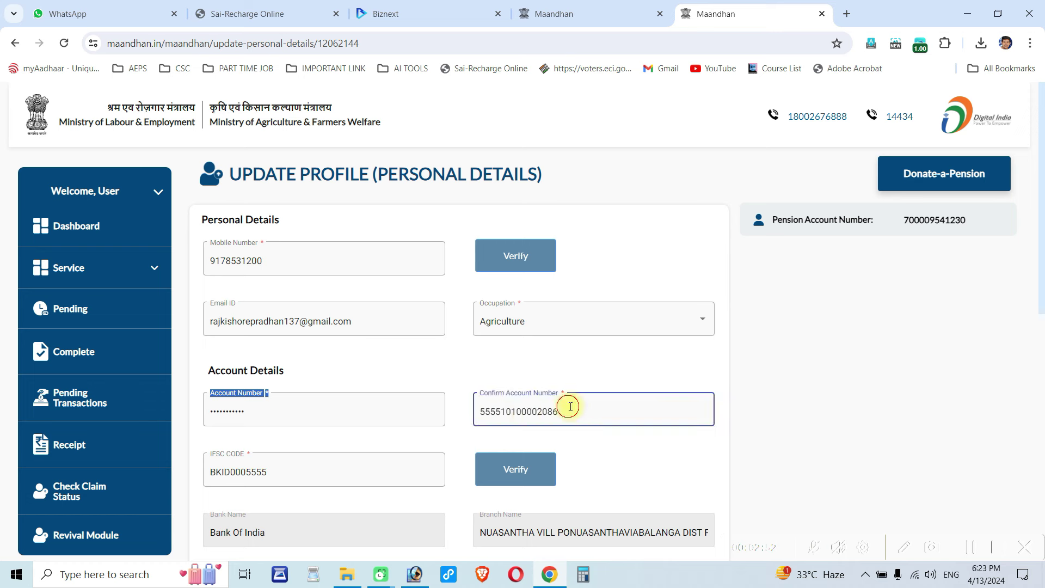
left_click(569, 414)
key("BackSpace")
key("BackSpace")
key("BackSpace")
key("BackSpace")
key("BackSpace")
key("BackSpace")
key("BackSpace")
key("BackSpace")
key("BackSpace")
key("BackSpace")
key("BackSpace")
key("BackSpace")
key("BackSpace")
key("BackSpace")
key("BackSpace")
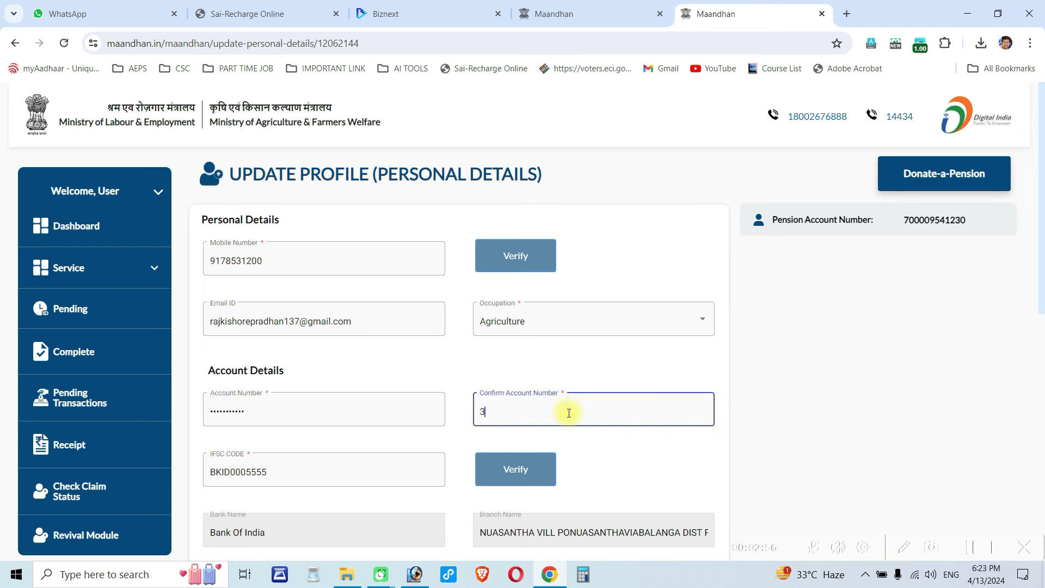
- Change the IFSC to SBIN0013571 and verify it as State Bank of India, Balanga
left_click(326, 469)
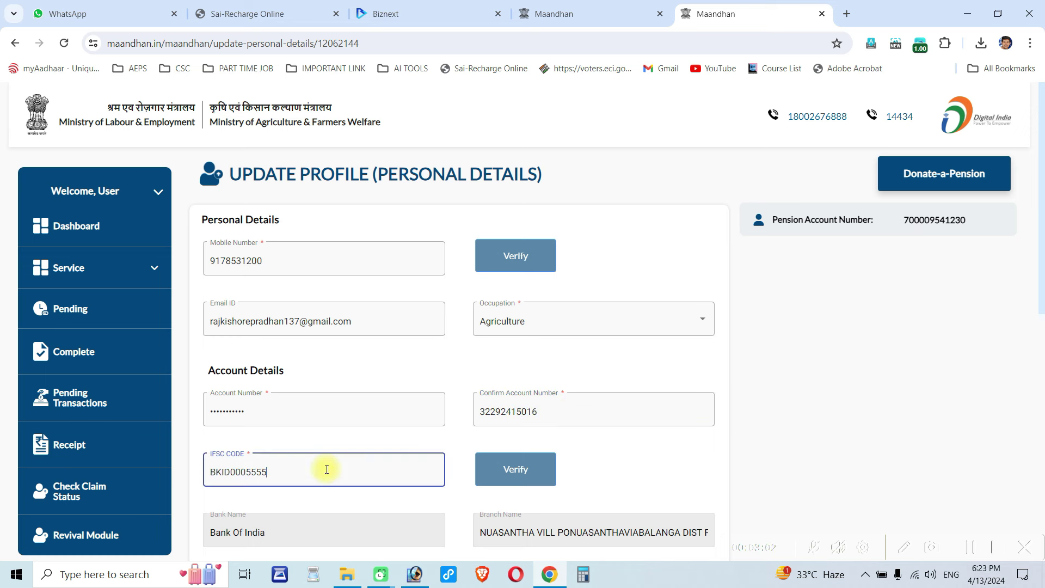
key("BackSpace")
key("BackSpace")
key("BackSpace")
key("BackSpace")
key("BackSpace")
key("BackSpace")
key("BackSpace")
key("BackSpace")
key("BackSpace")
key("BackSpace")
type("SBIN0013571")
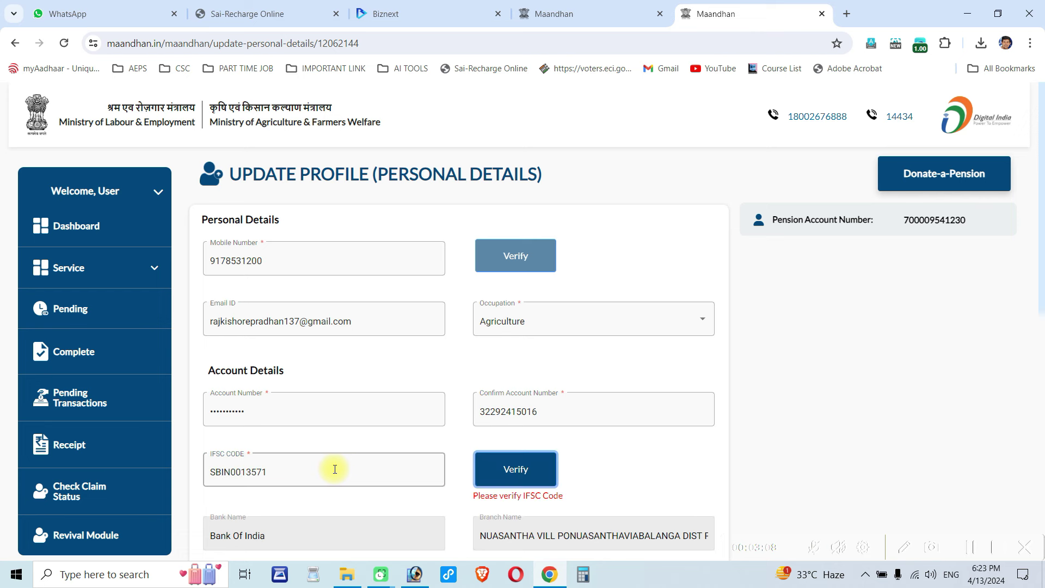
left_click(505, 473)
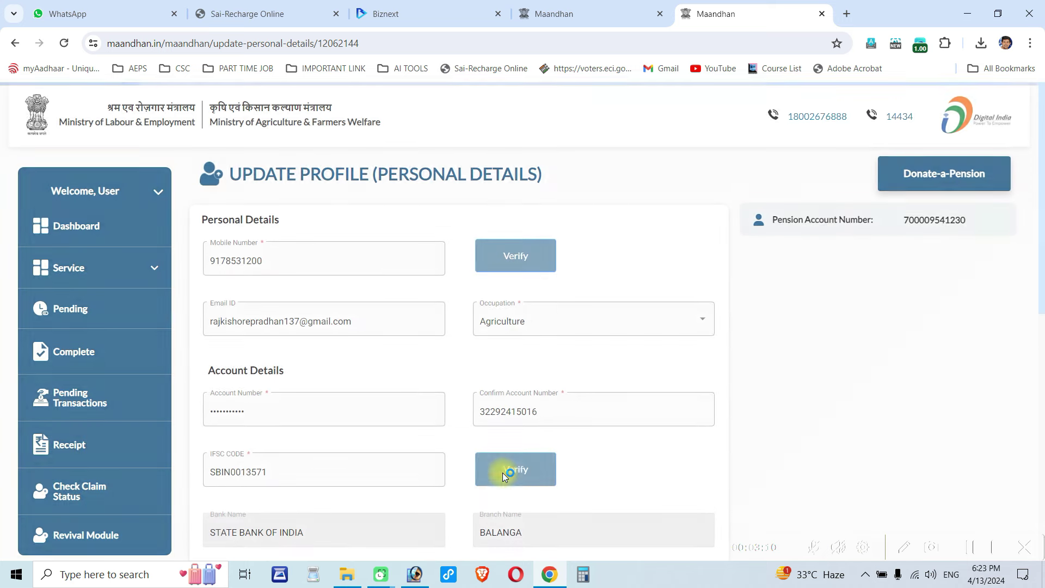
- Submit the updated profile details from the bottom of the form
scroll(500, 468, "down", 6)
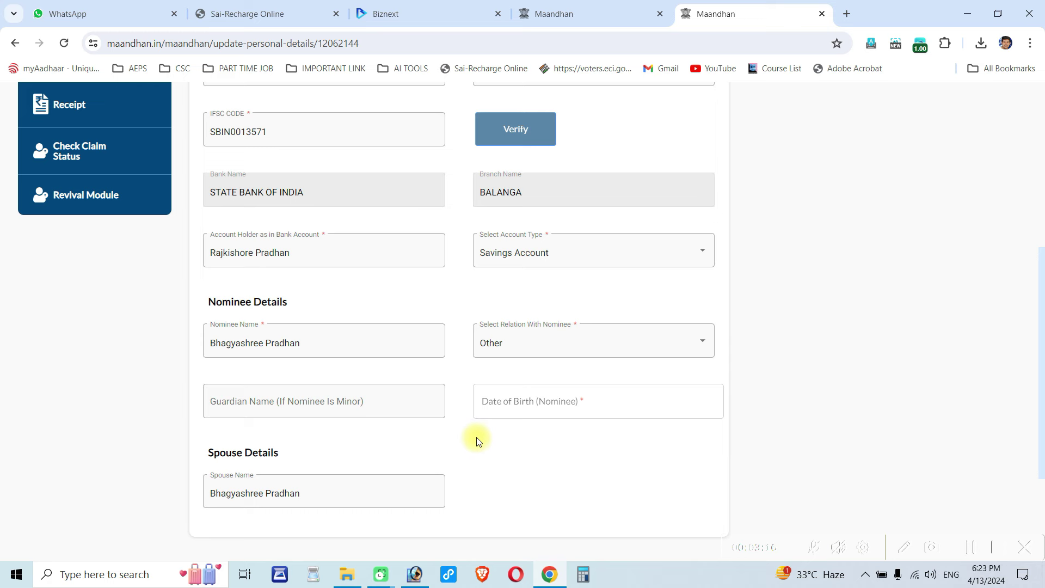
scroll(432, 439, "down", 3)
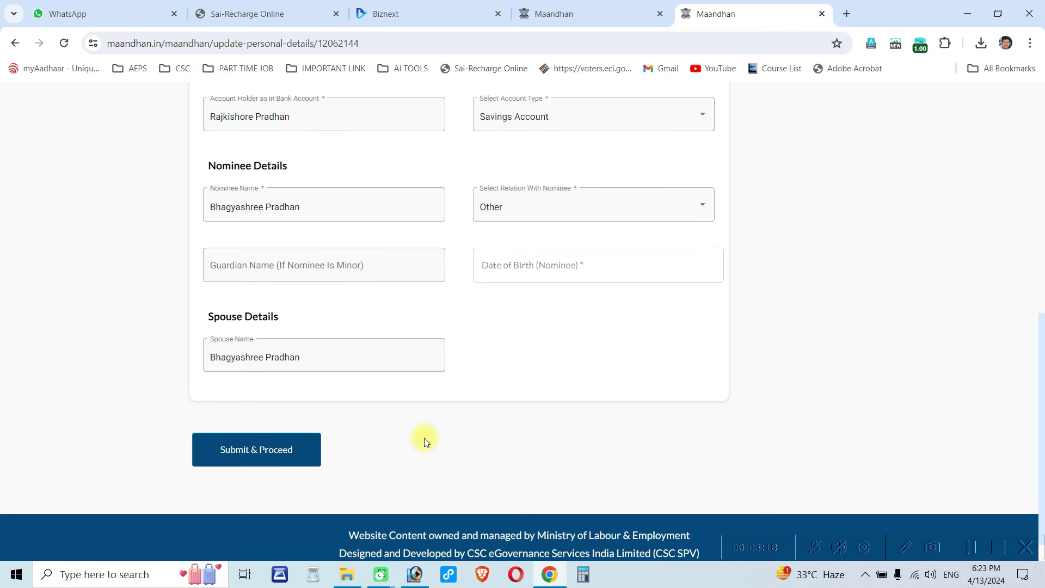
left_click(255, 454)
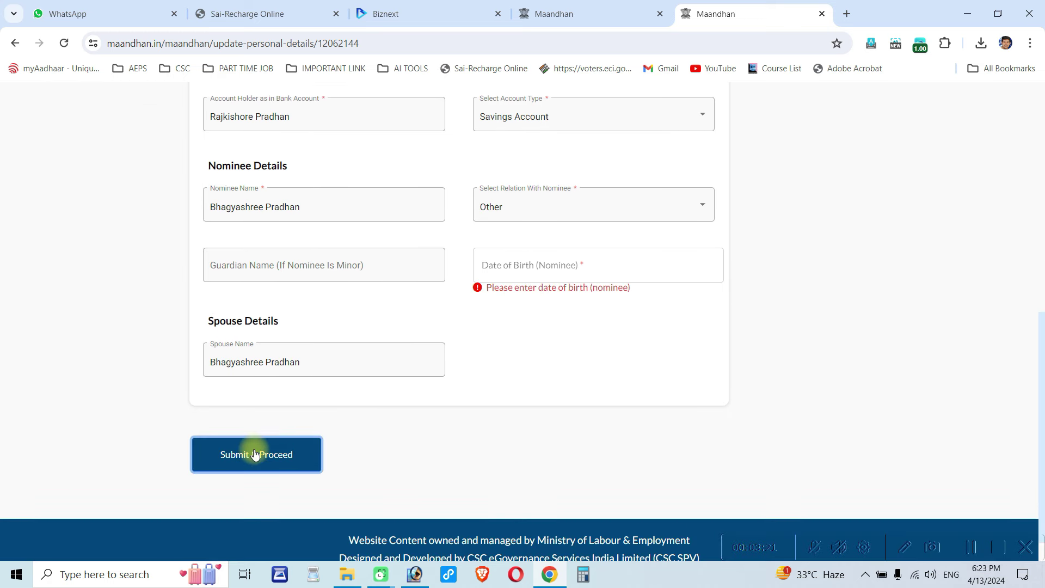
left_click(558, 273)
left_click(568, 361)
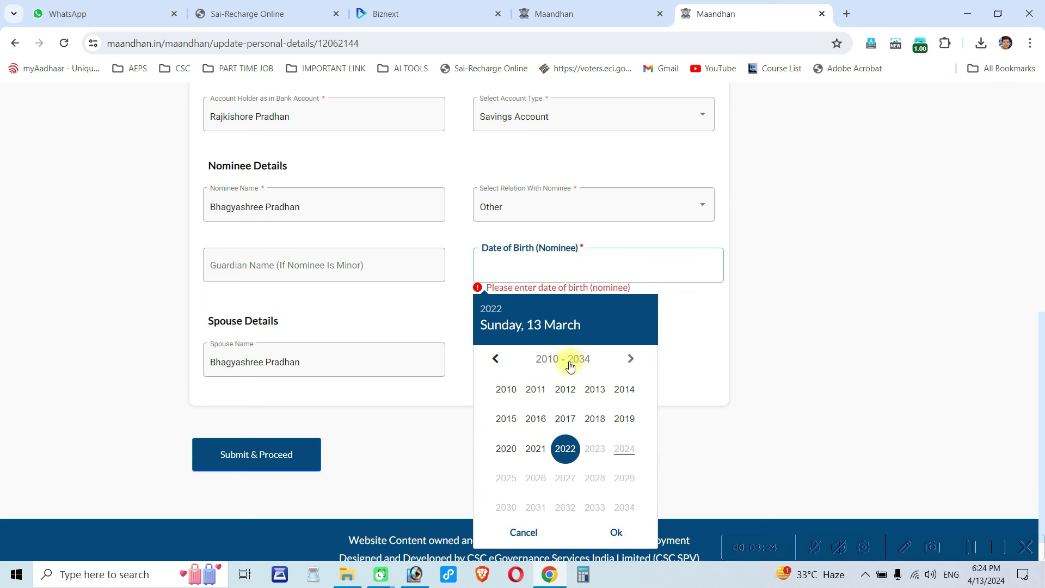
left_click(498, 361)
left_click(499, 361)
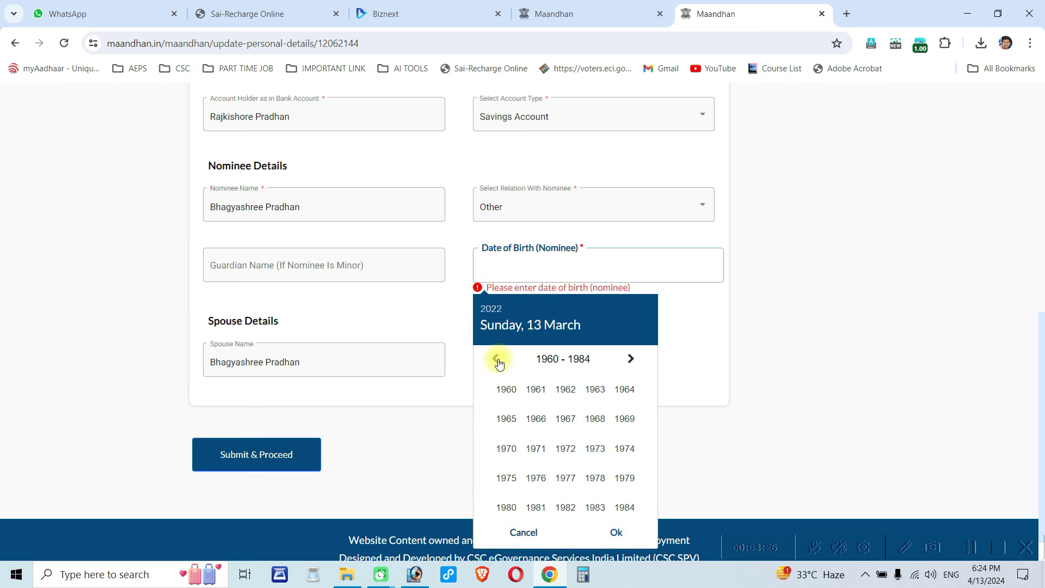
left_click(631, 358)
left_click(577, 449)
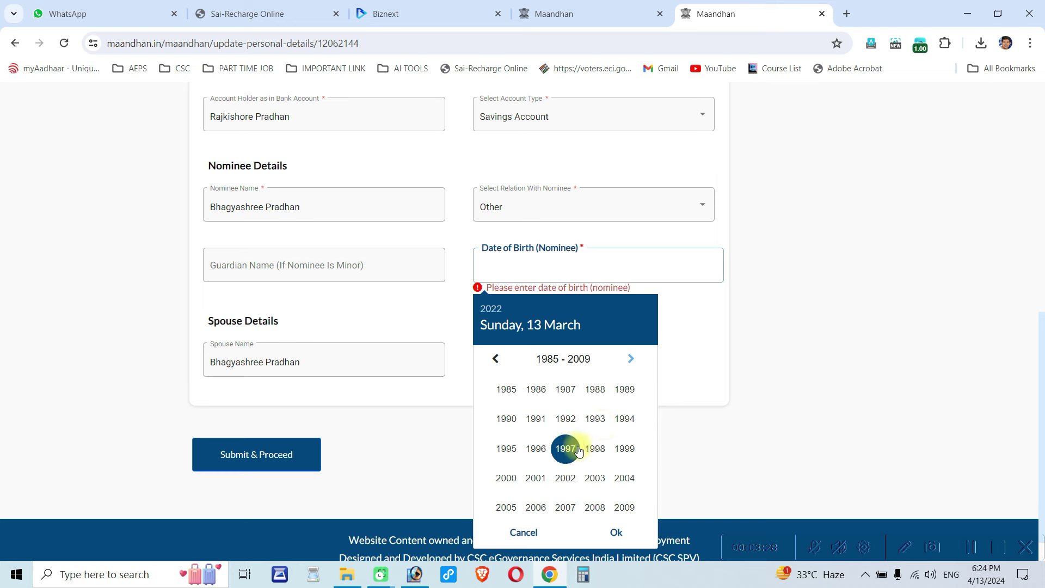
left_click(595, 418)
left_click(631, 362)
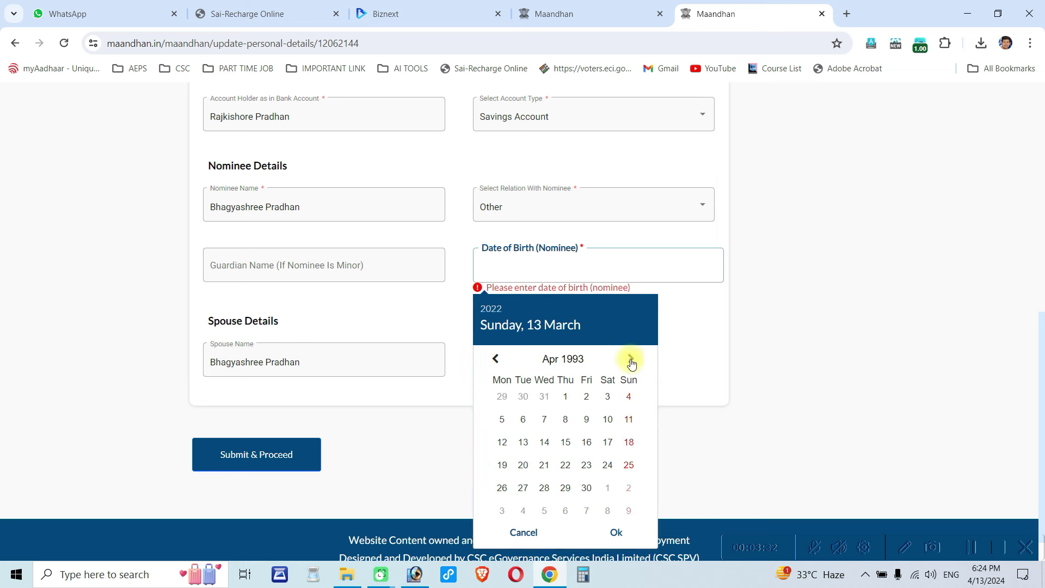
left_click(631, 361)
left_click(631, 361)
left_click(630, 361)
left_click(631, 362)
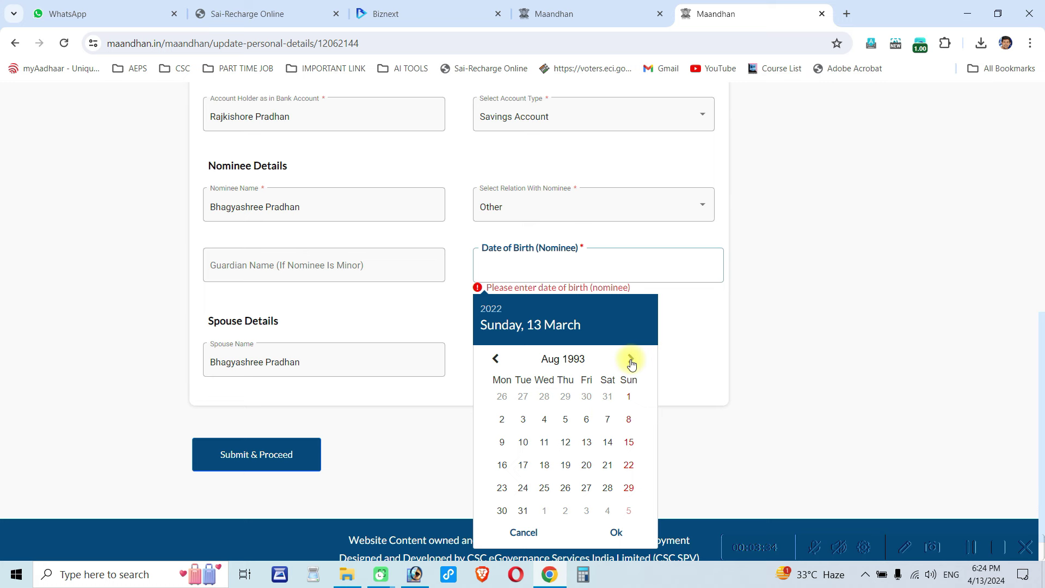
left_click(631, 361)
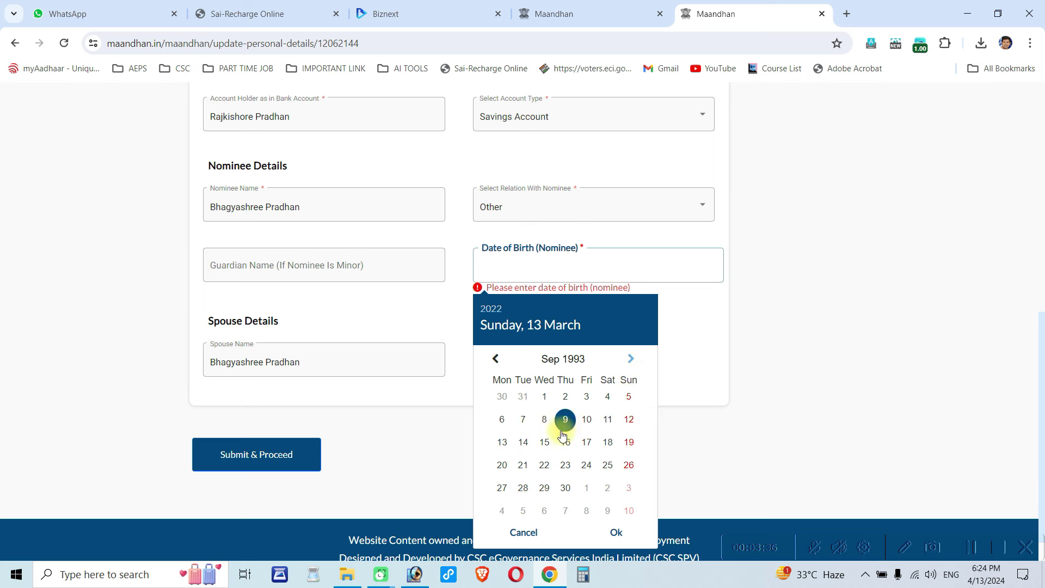
left_click(501, 419)
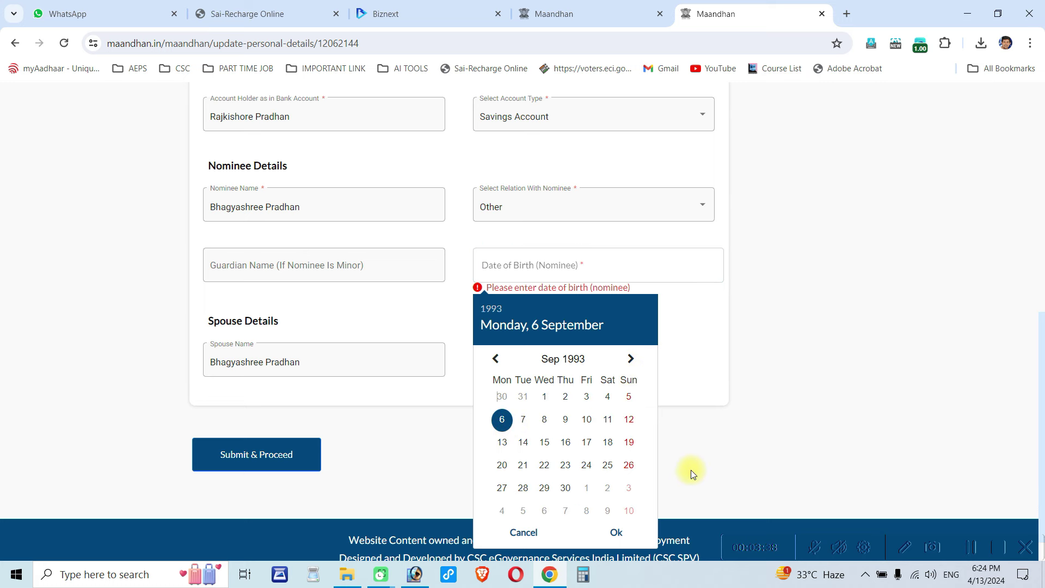
left_click(615, 535)
left_click(252, 447)
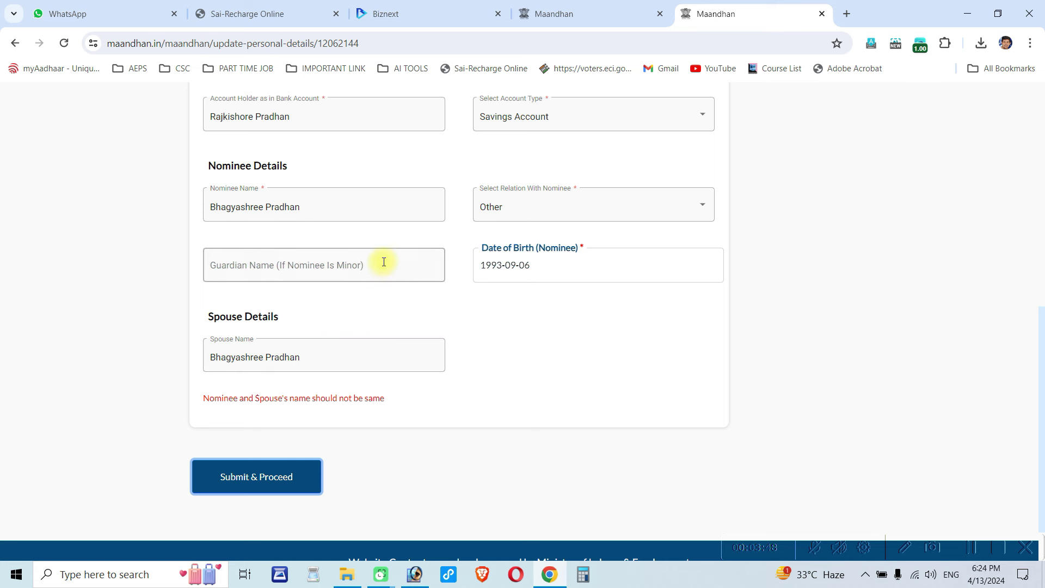
- Replace the nominee name with the new family member's full name
left_click(359, 204)
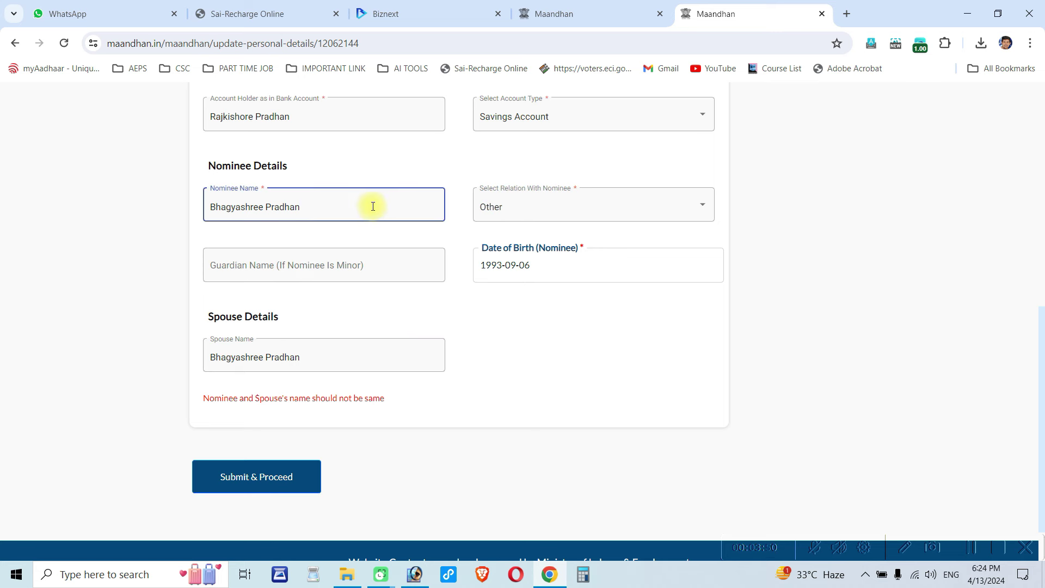
left_click_drag(371, 206, 209, 206)
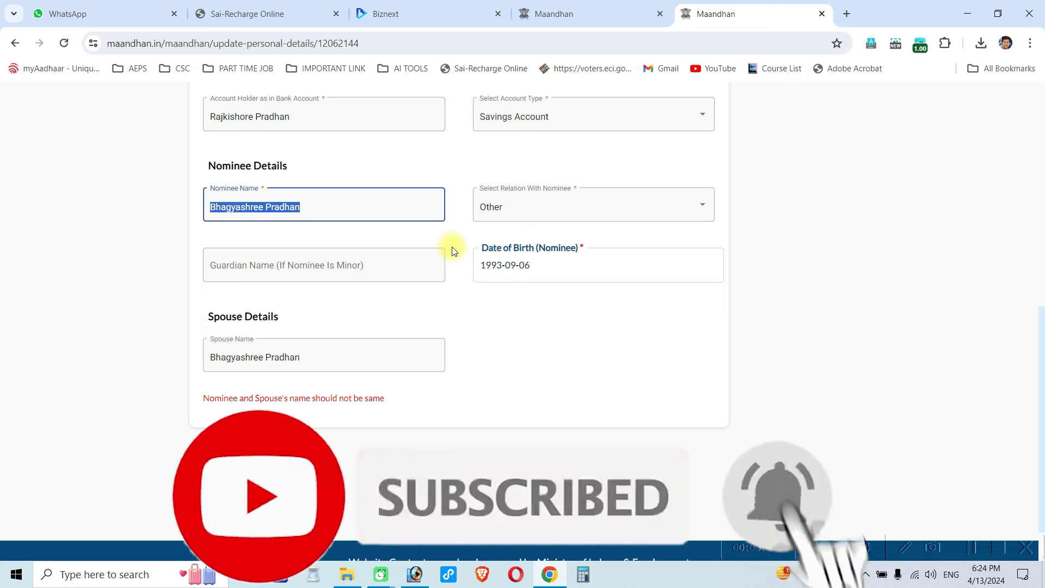
type("ru")
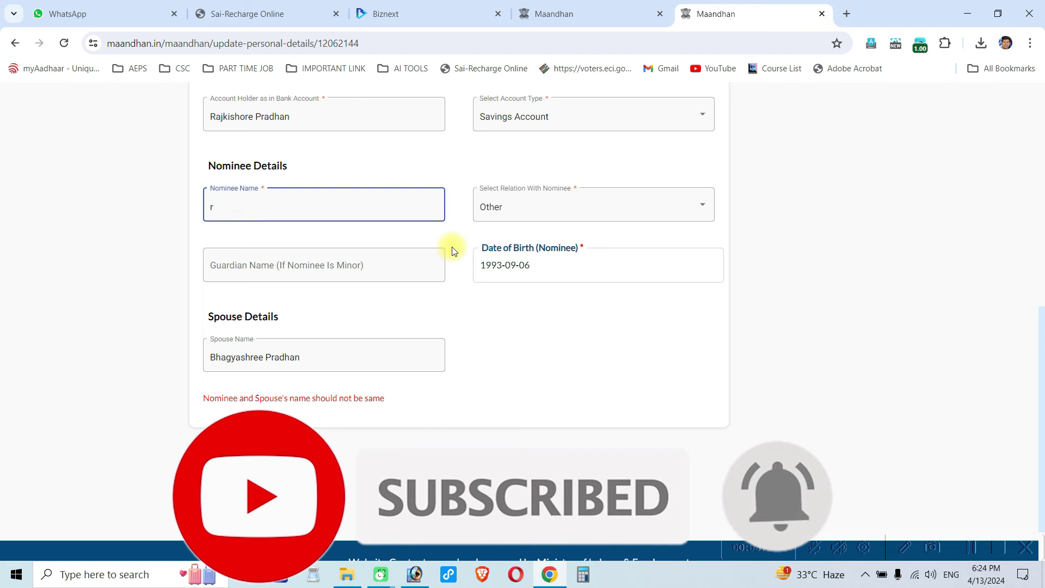
key("BackSpace")
key("BackSpace")
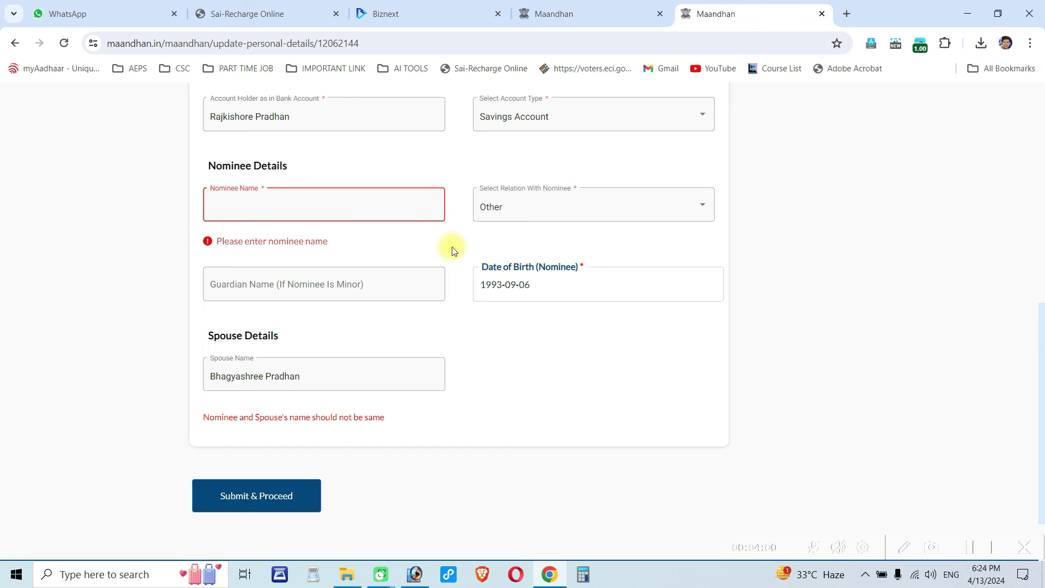
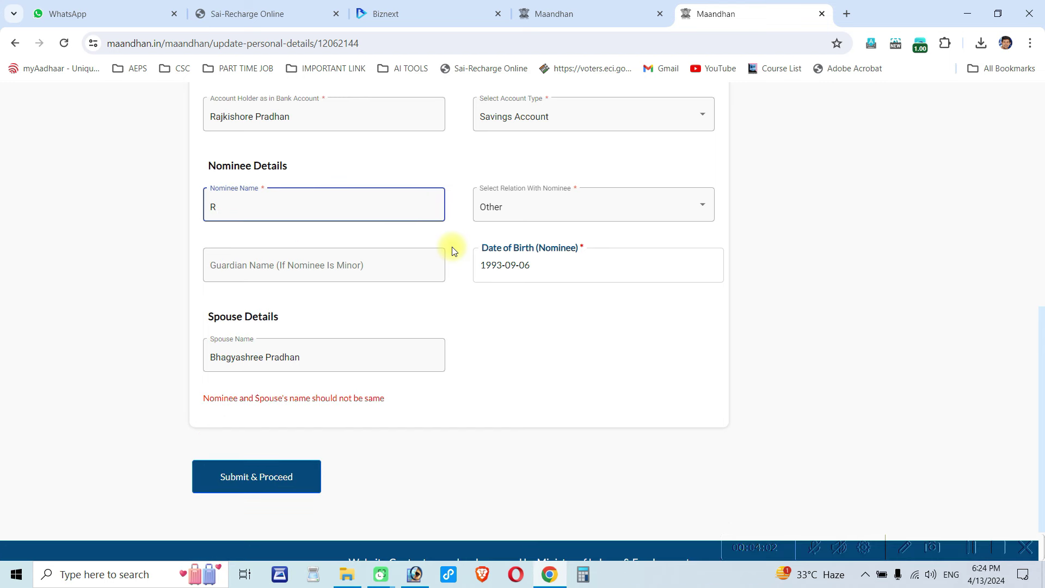
- Set the relation with the nominee to Son
key("Tab")
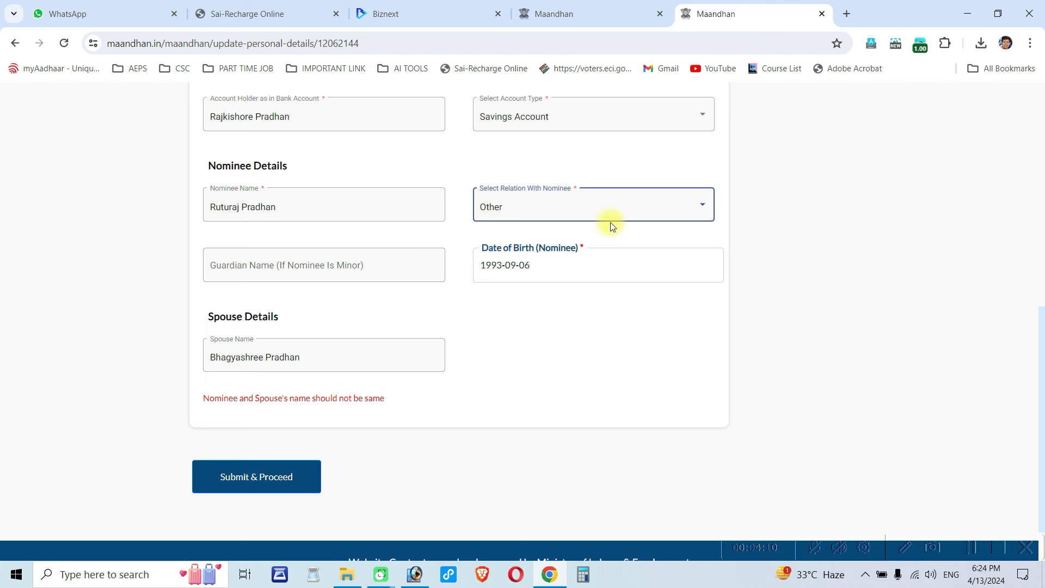
left_click(609, 222)
scroll(558, 248, "up", 5)
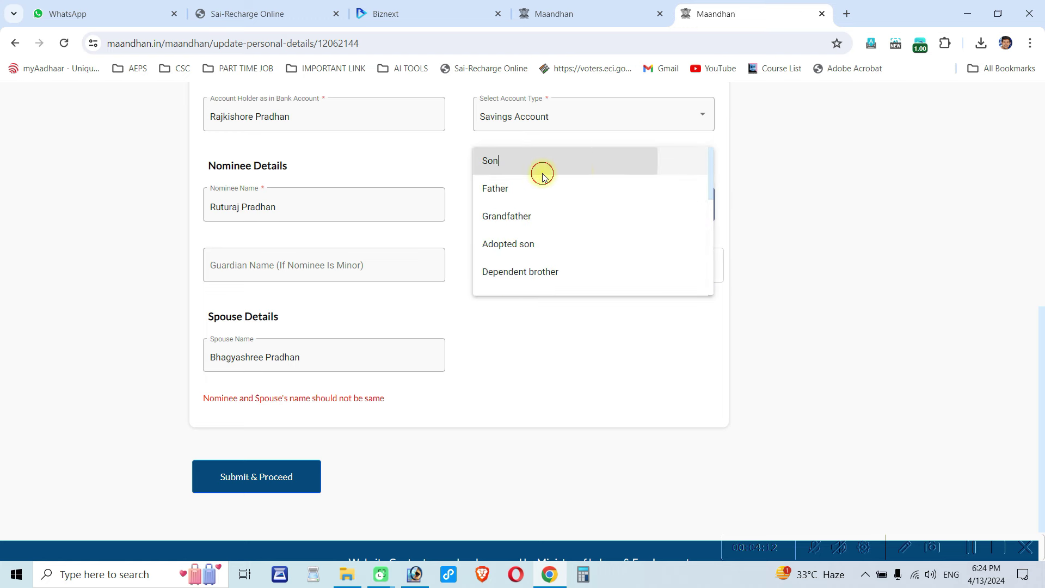
left_click(540, 165)
left_click(573, 267)
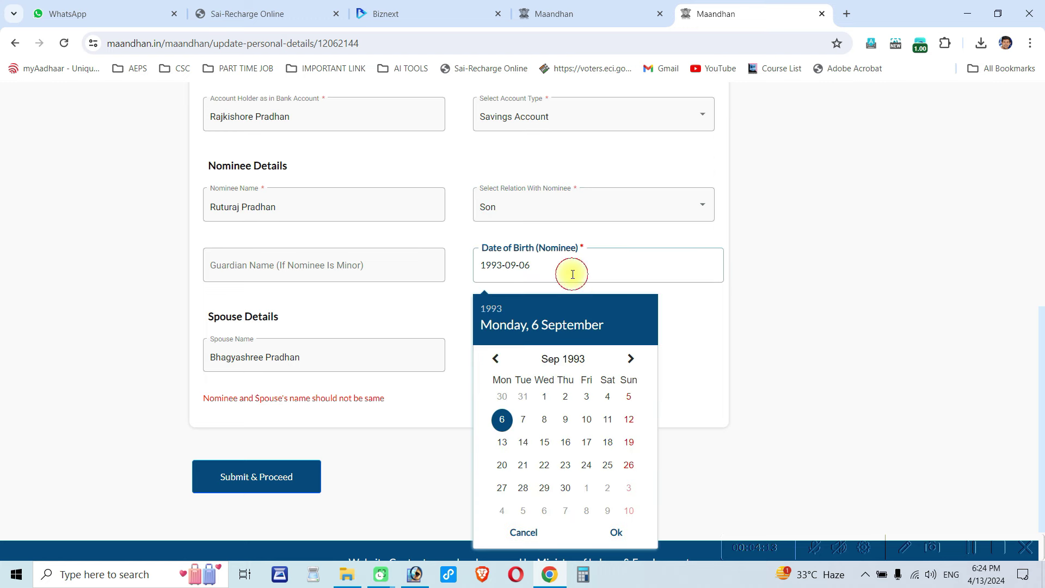
- Change the nominee's date of birth to 2021-11-07 and submit the details
left_click(563, 360)
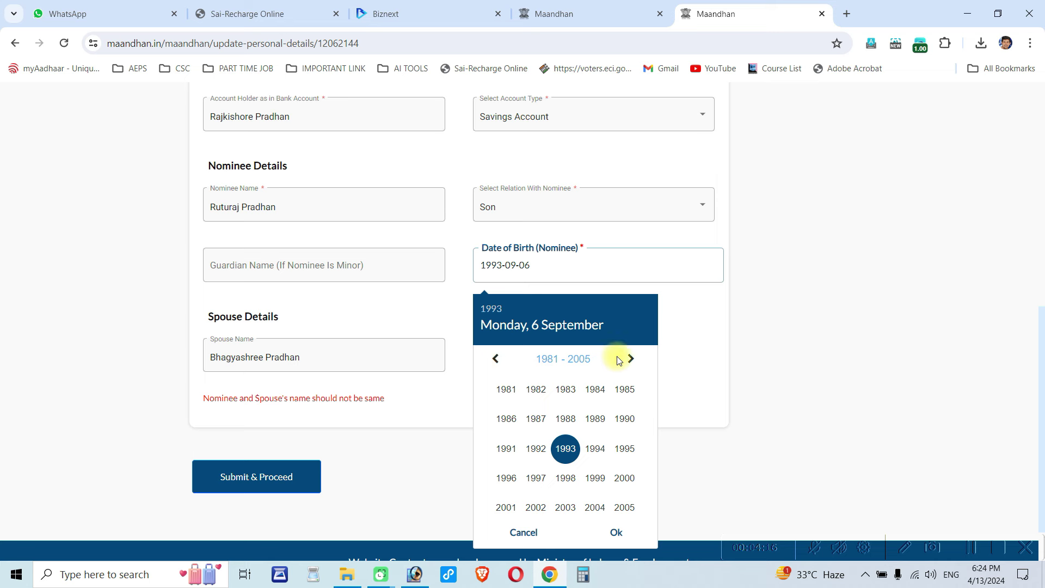
left_click(634, 357)
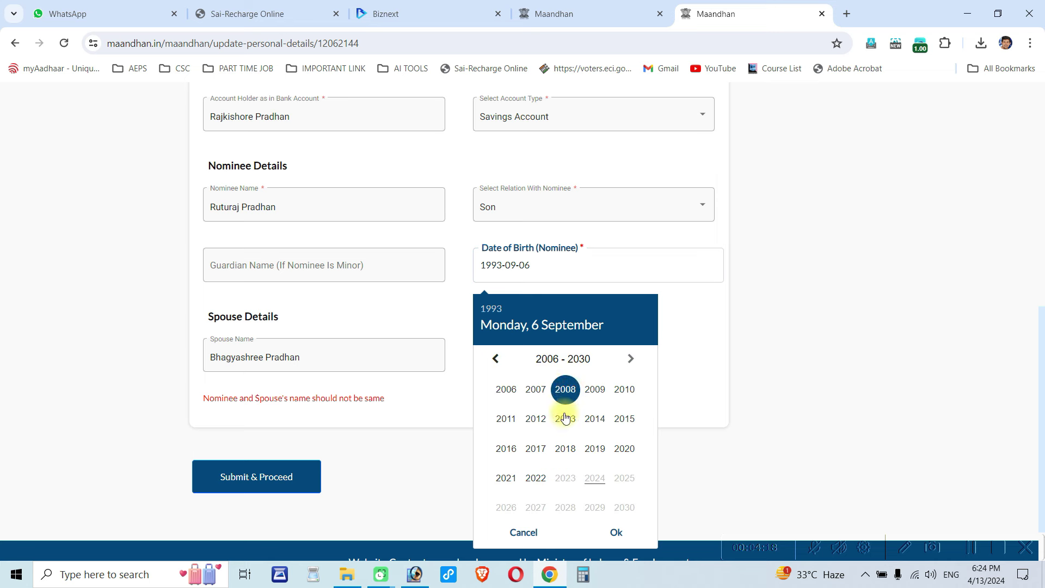
left_click(506, 478)
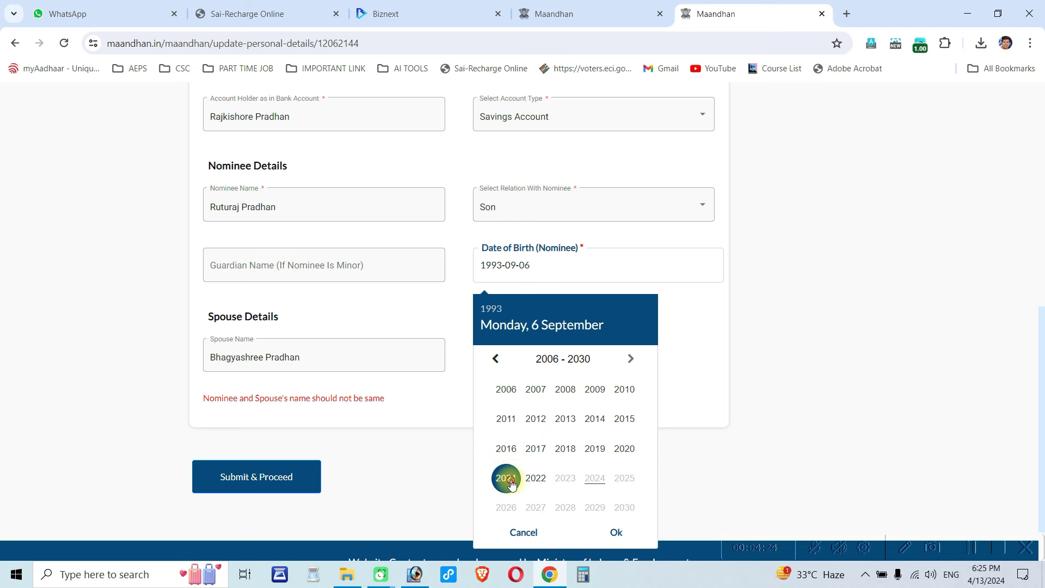
left_click(511, 485)
left_click(631, 359)
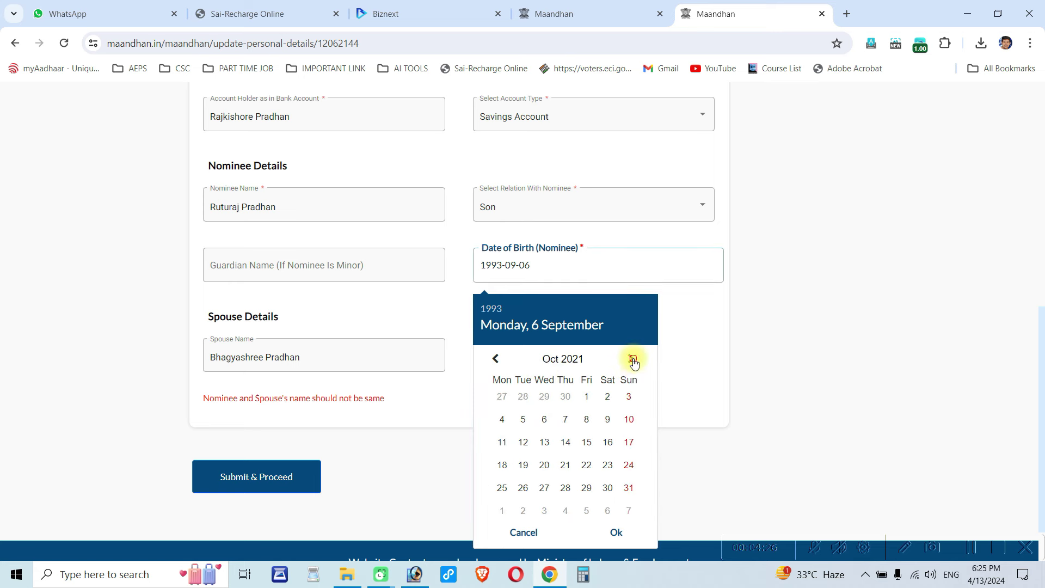
left_click(631, 359)
left_click(584, 427)
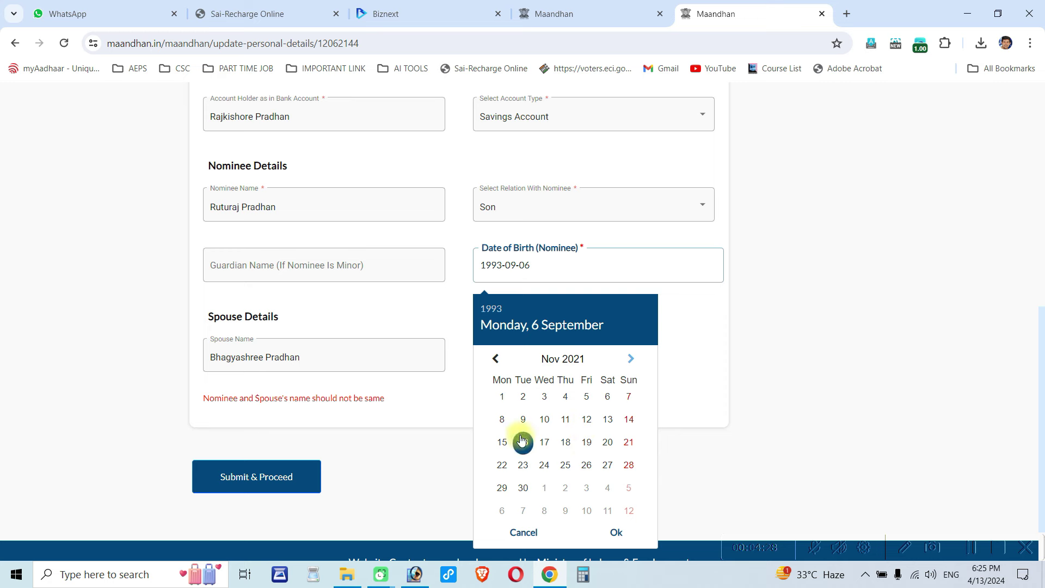
left_click(627, 397)
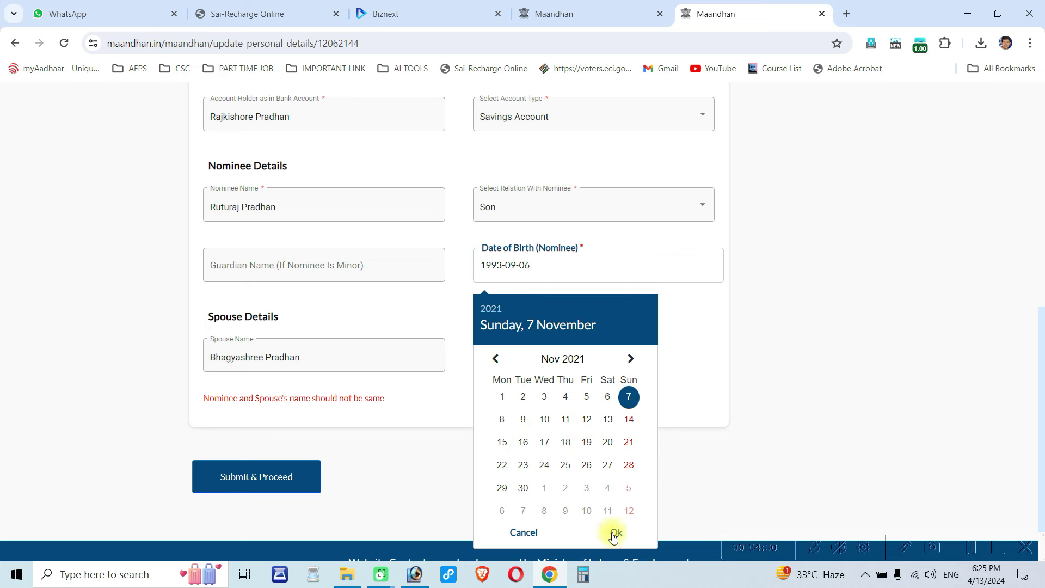
left_click(615, 532)
left_click(261, 477)
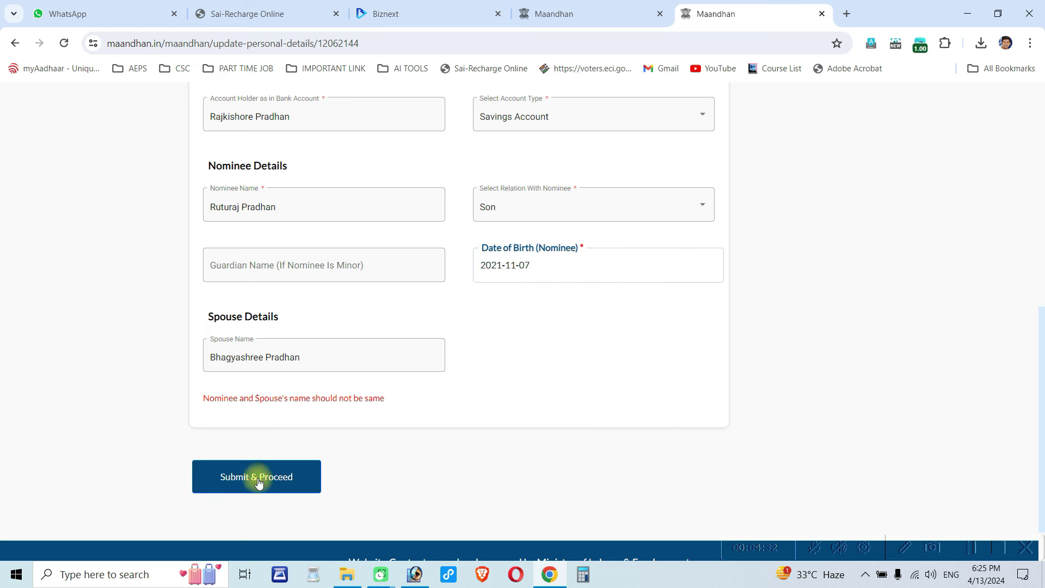
- Print the bank mandate form, then proceed to the mandate upload page
scroll(381, 444, "up", 3)
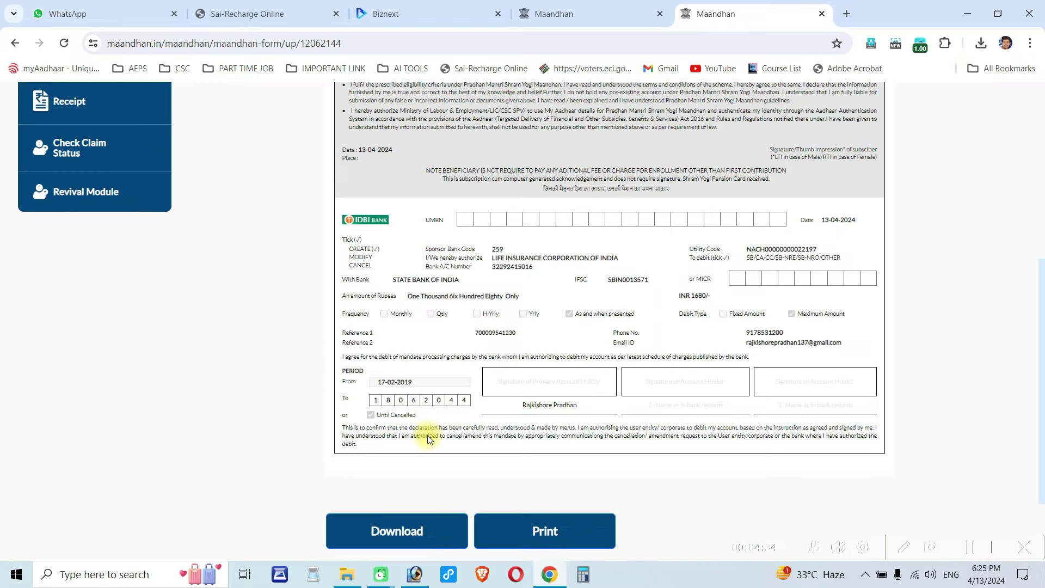
scroll(466, 455, "down", 3)
left_click(523, 439)
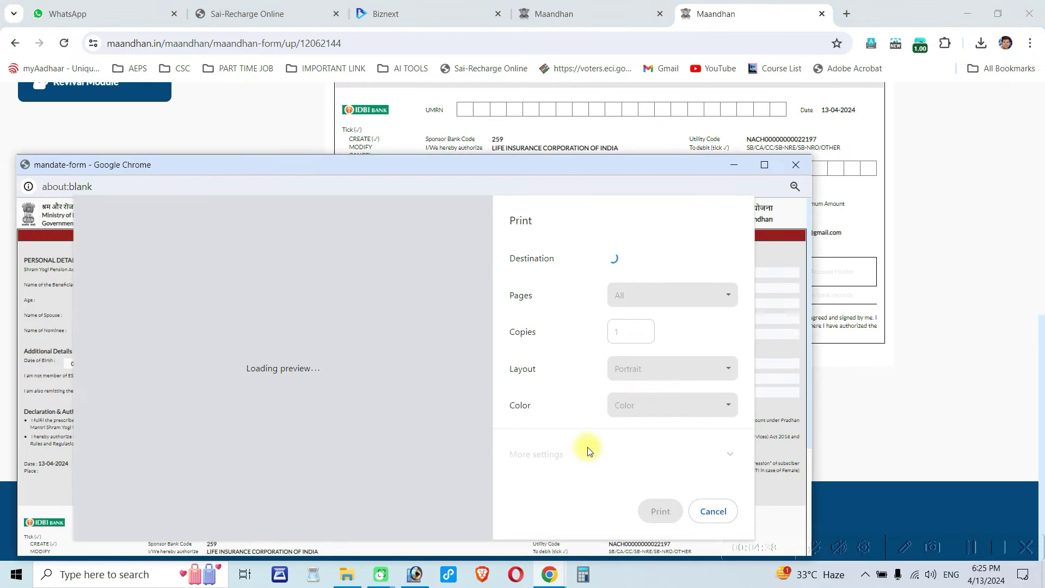
left_click(660, 511)
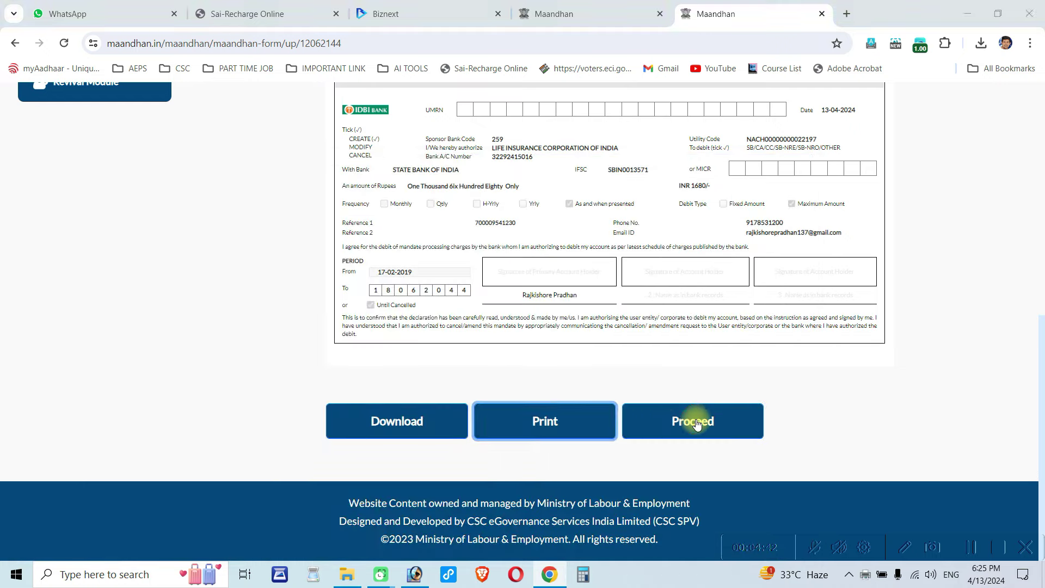
left_click(695, 421)
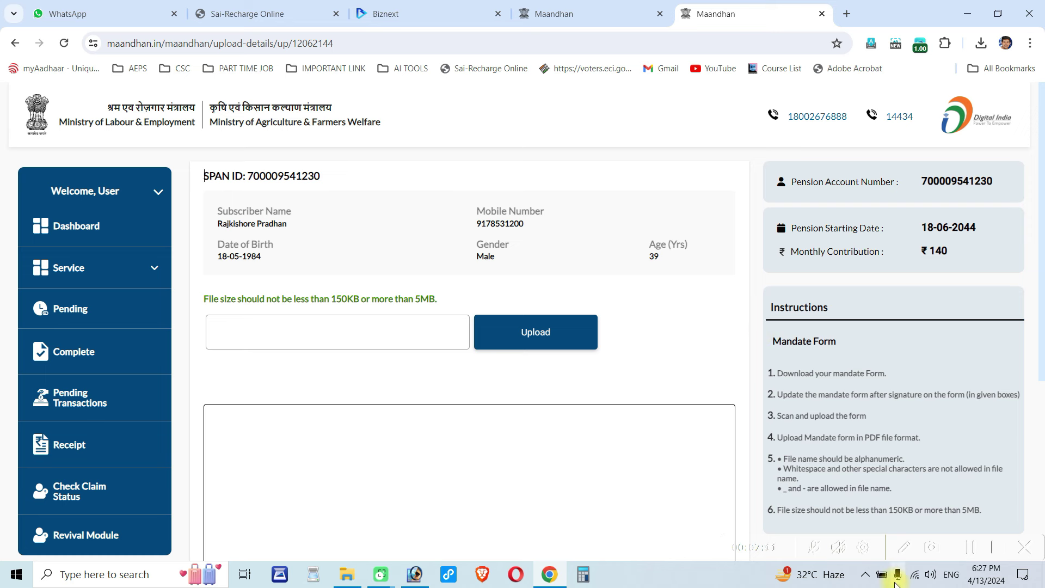
- Upload the signed mandate form PDF and submit it to reach the ₹5.52 payment page
left_click(865, 575)
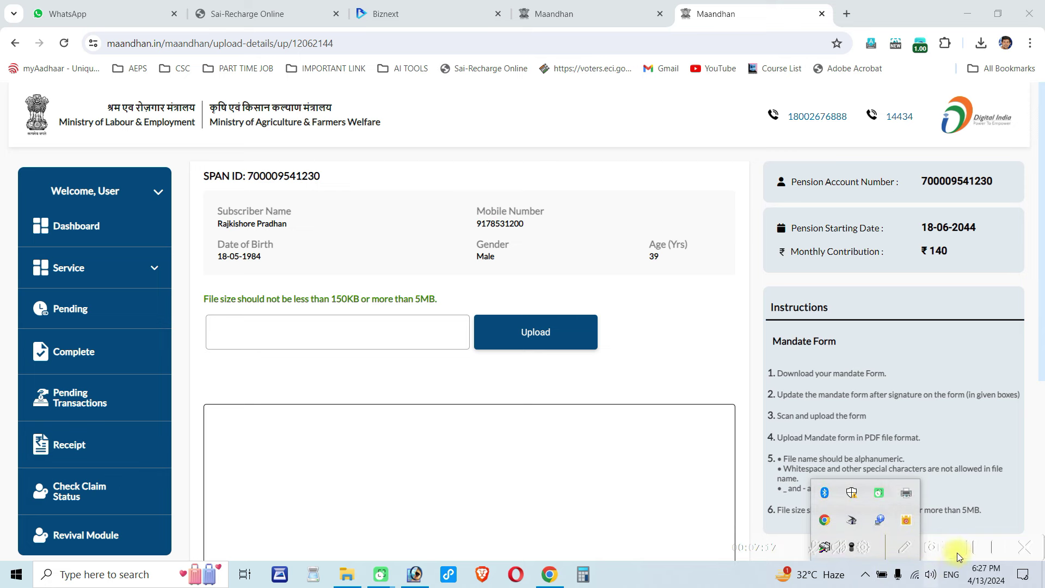
left_click(974, 549)
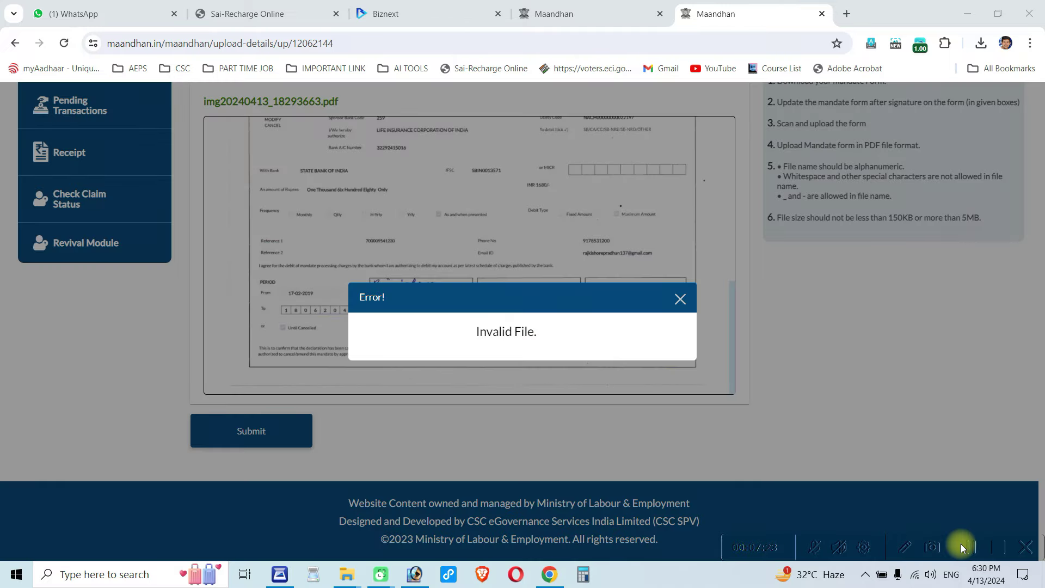
left_click(962, 548)
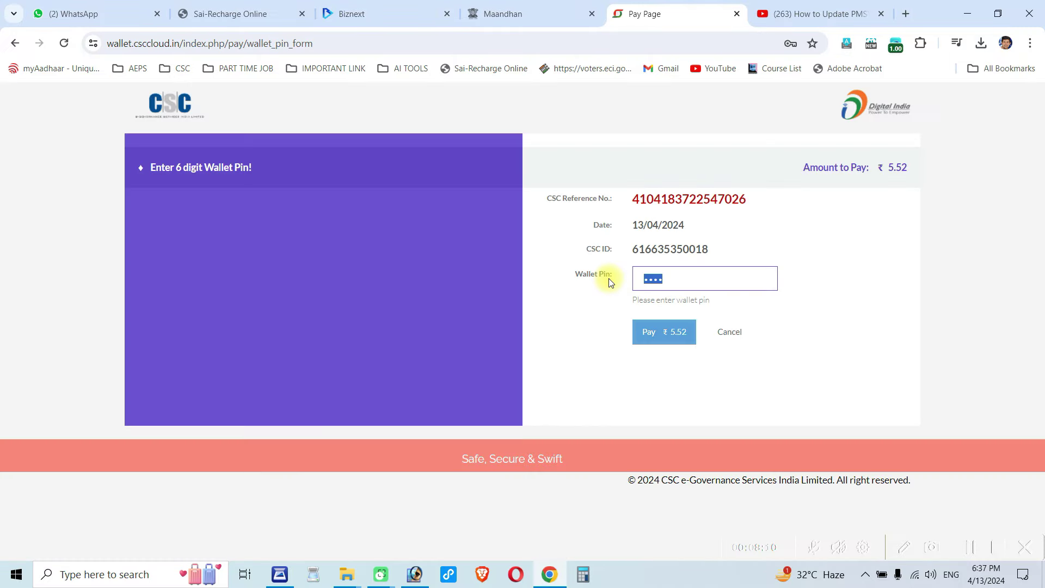
- Pay the ₹5.52 fee with the wallet PIN, retrying after the incorrect-PIN error
type("••••••")
left_click(664, 331)
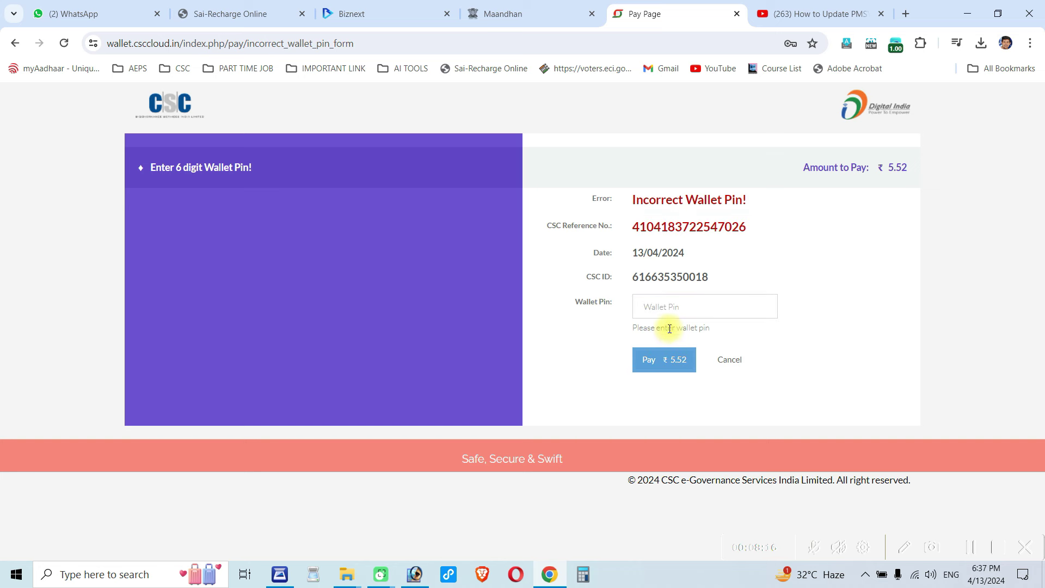
left_click(675, 309)
type("•••••")
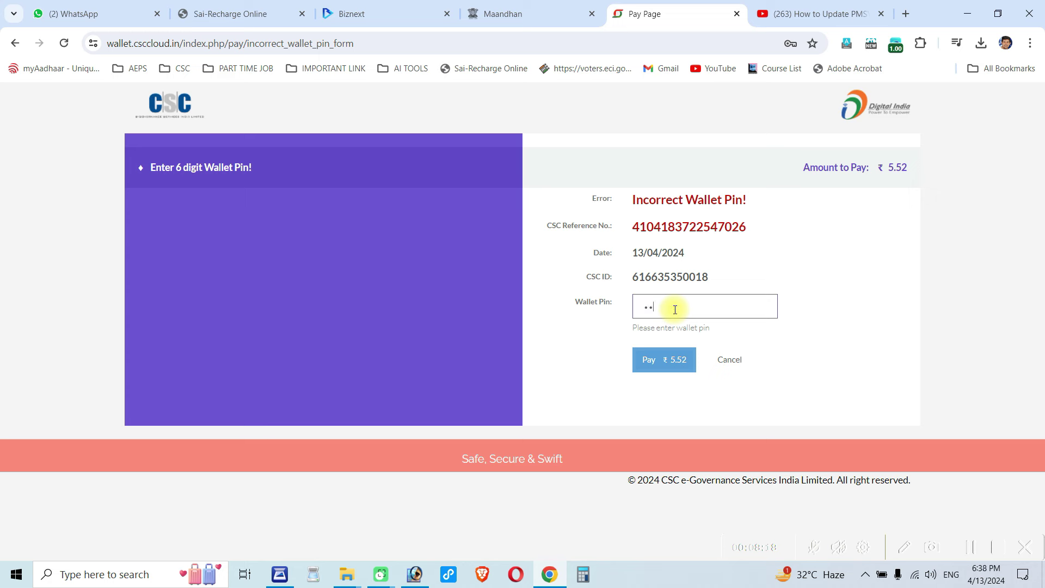
type("•")
left_click(677, 360)
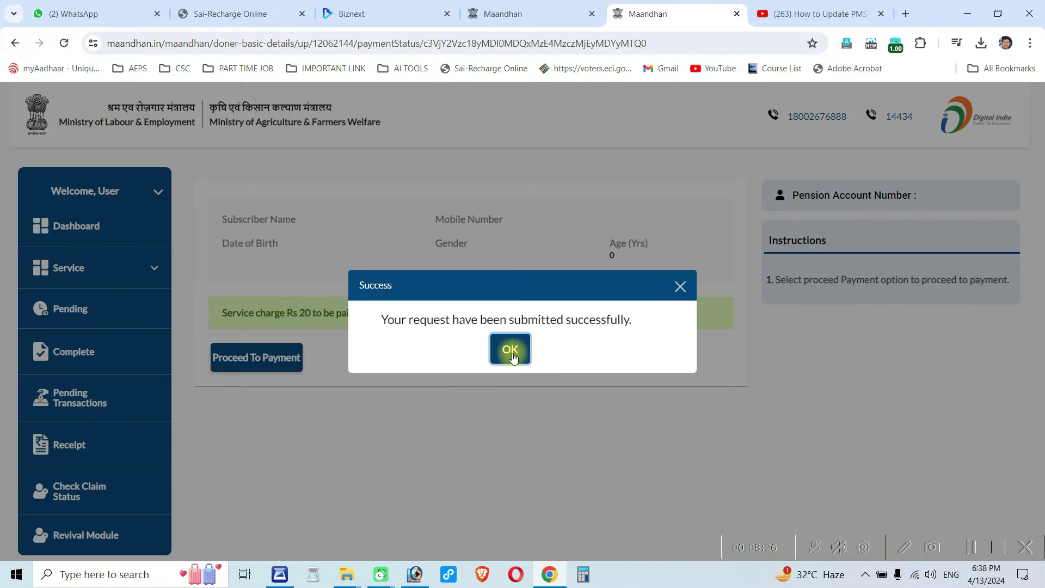
- Dismiss the success message and review the receipt's nominee and bank account details
left_click(512, 352)
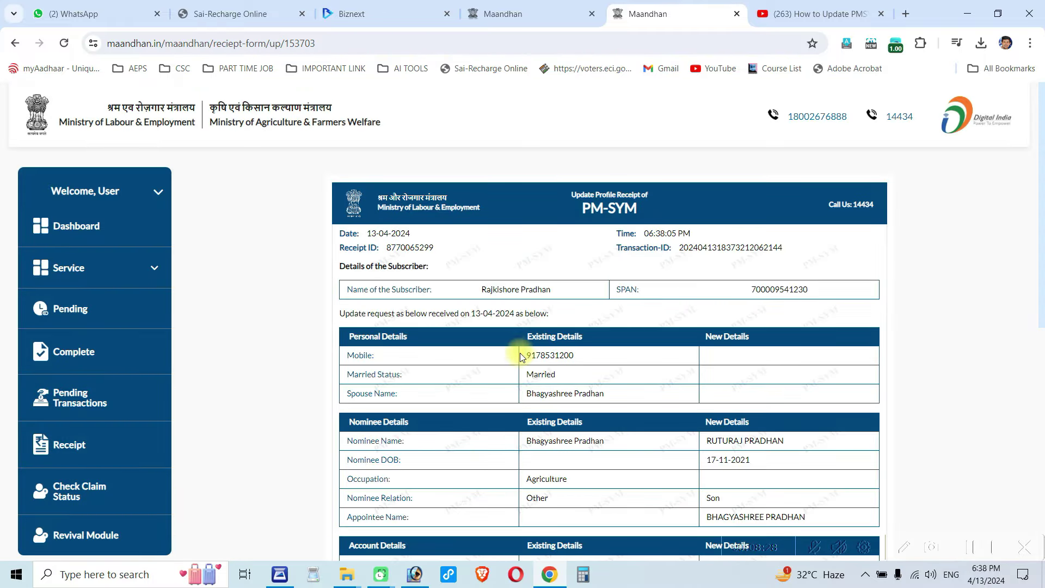
scroll(615, 393, "down", 5)
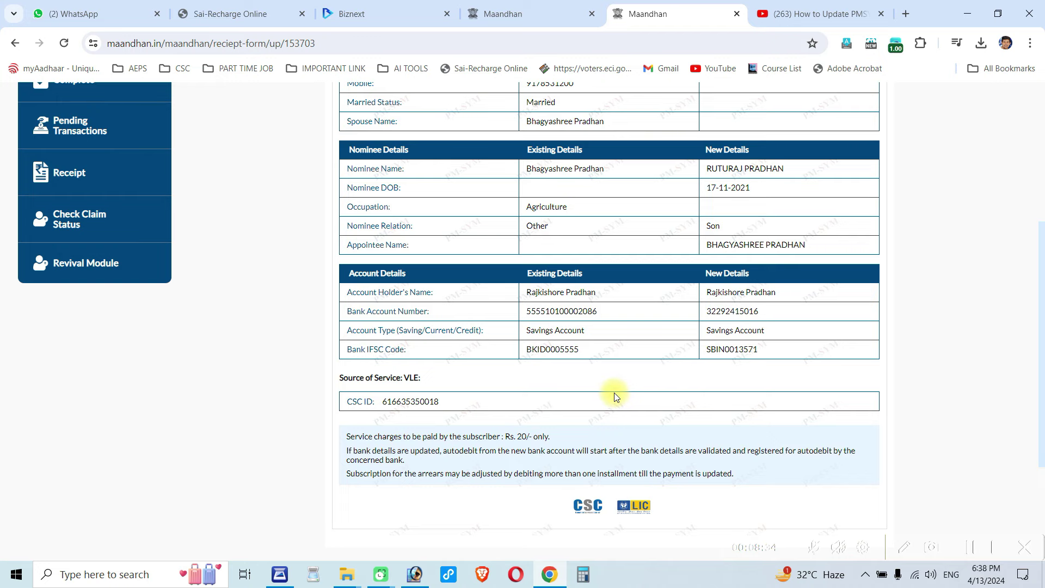
scroll(614, 393, "down", 3)
scroll(613, 393, "up", 5)
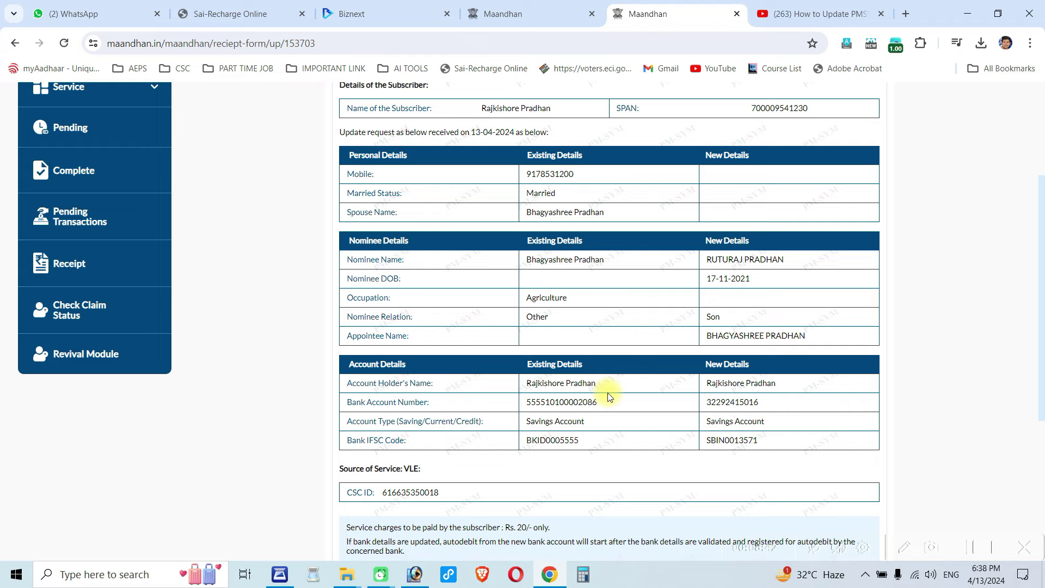
scroll(609, 397, "down", 5)
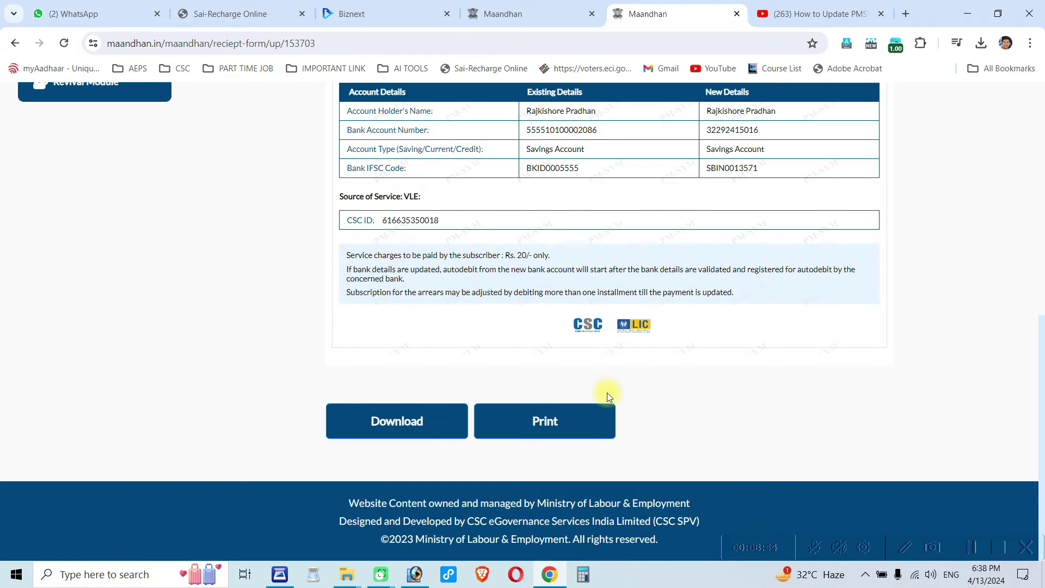
scroll(606, 393, "up", 8)
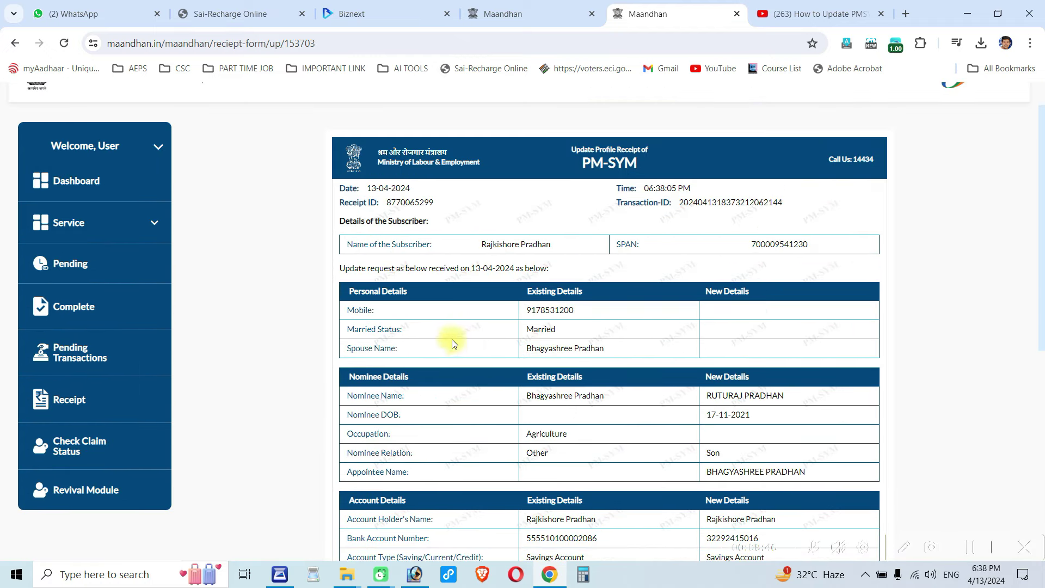
scroll(752, 447, "down", 4)
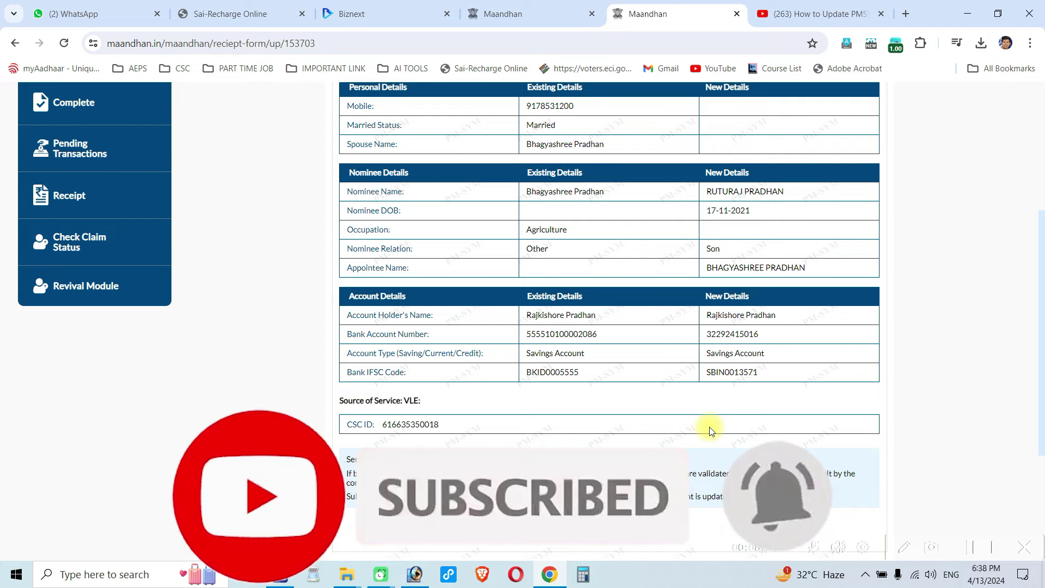
scroll(709, 427, "up", 4)
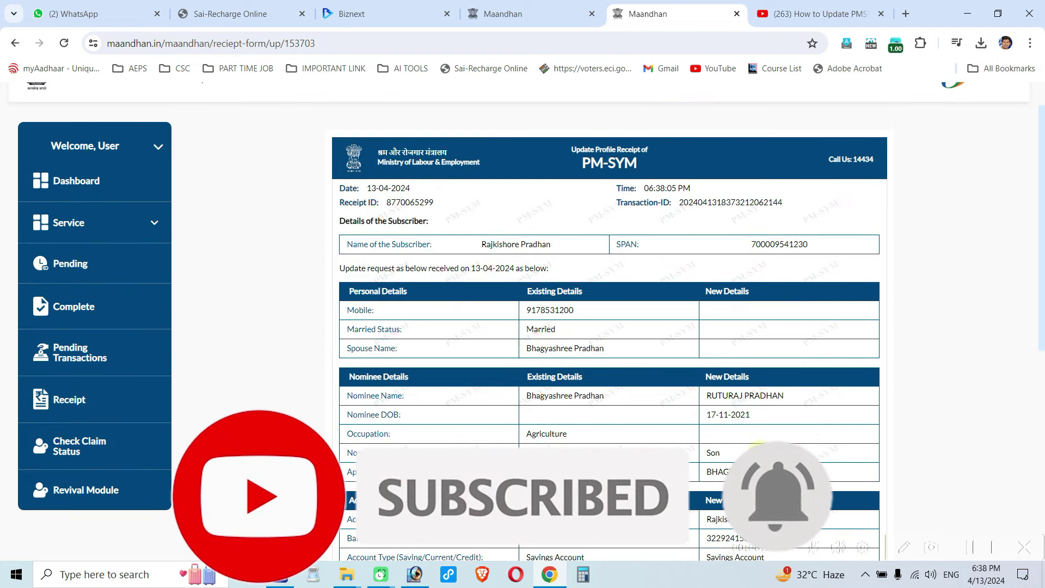